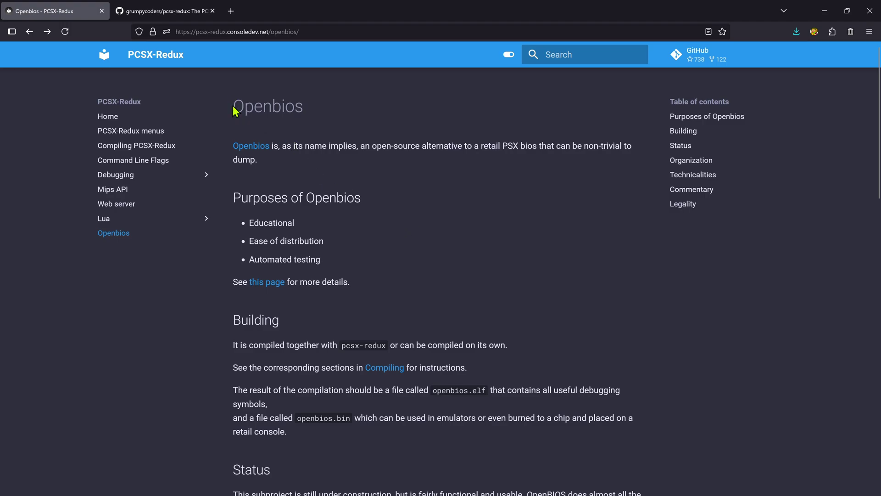
Read the introduction on the Openbios page describing the open-source alternative to a retail PSX bios
left_click_drag(235, 111, 301, 110)
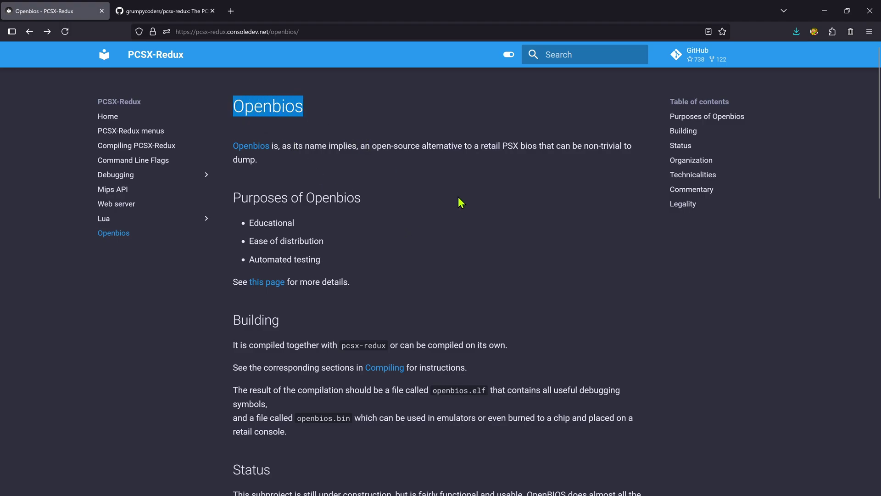
left_click(466, 185)
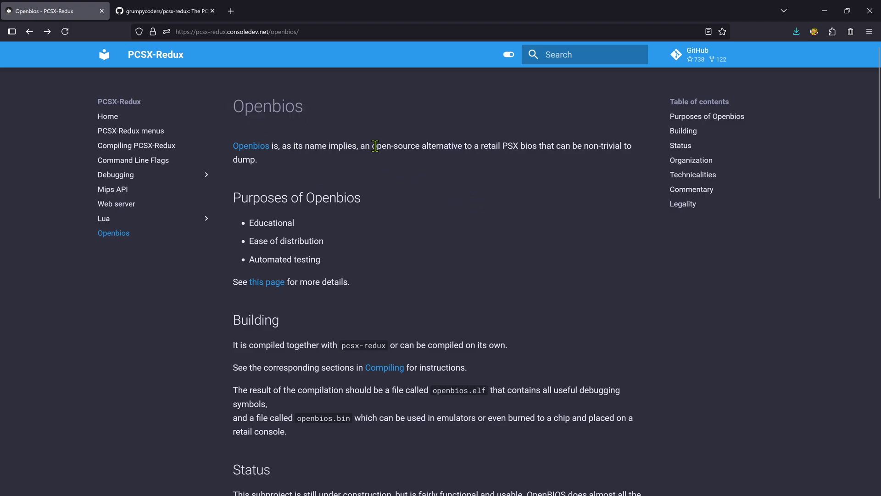
left_click_drag(374, 146, 501, 143)
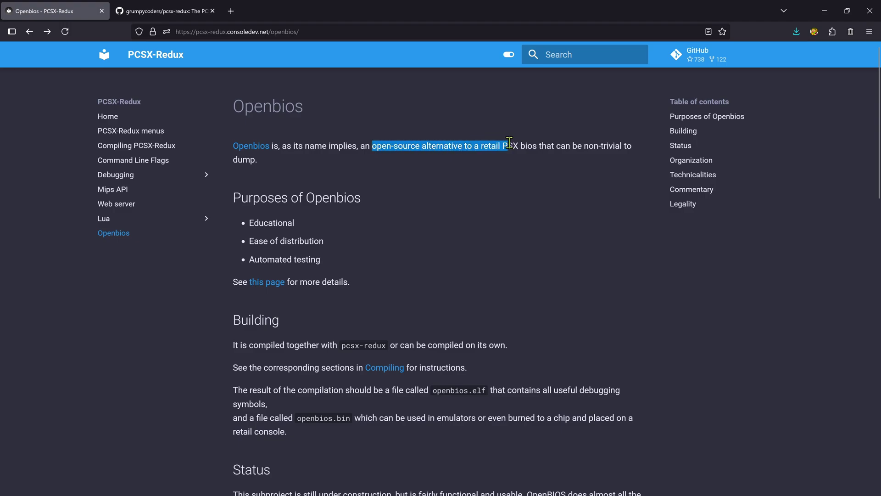
left_click(515, 205)
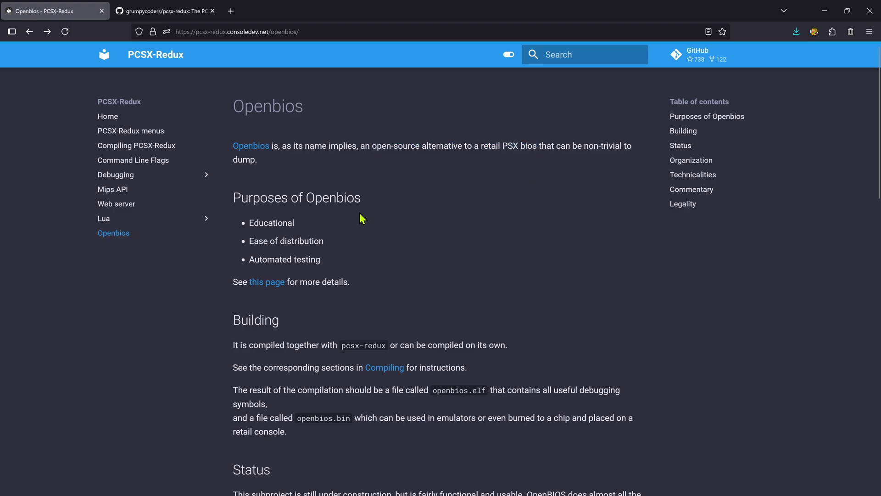
left_click_drag(140, 55, 182, 55)
left_click(436, 252)
Open the OpenBios Compatibility Sheet linked from the Openbios page and examine the game statuses in the US Games List
scroll(413, 220, "down", 5)
middle_click(264, 260)
left_click(195, 12)
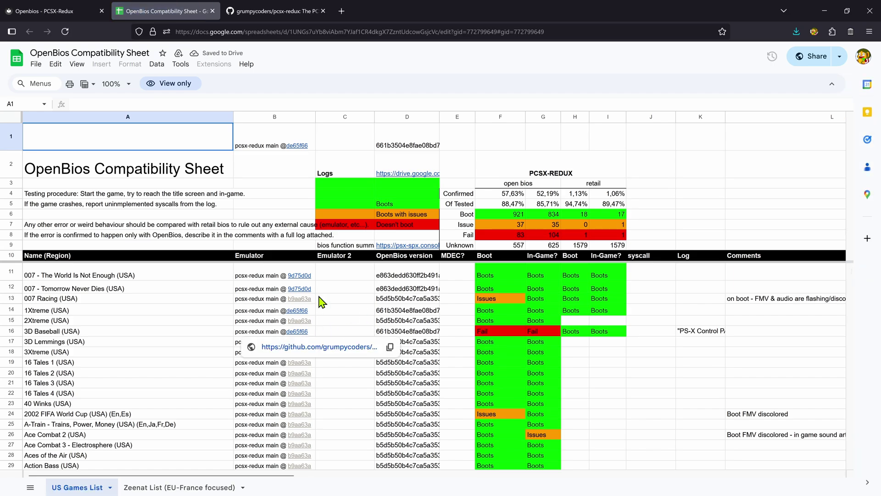
scroll(356, 319, "down", 2)
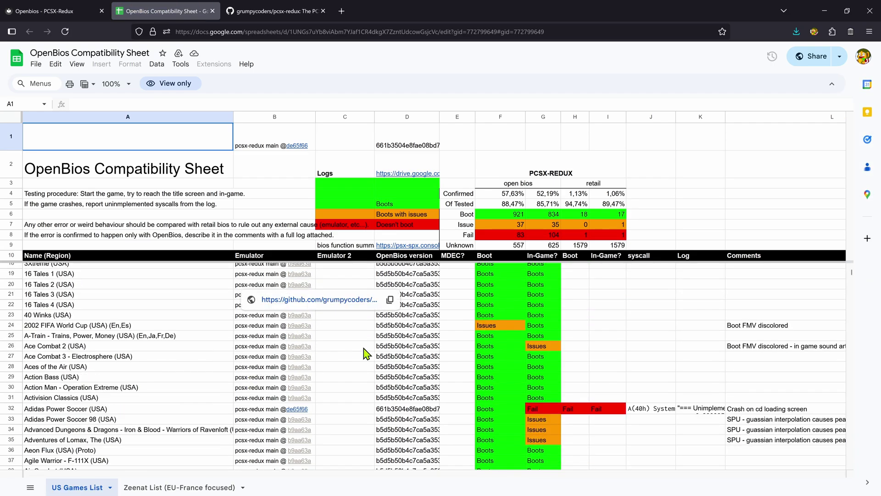
scroll(291, 335, "up", 2)
left_click(345, 289)
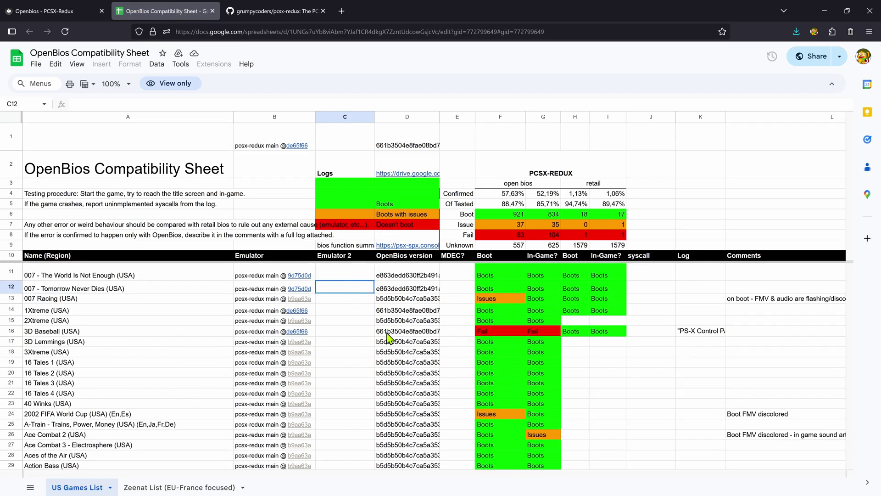
left_click(493, 332)
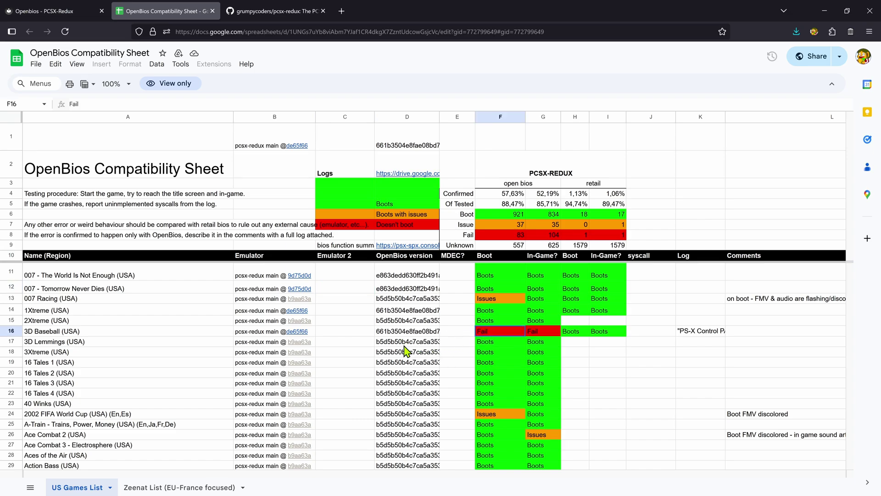
scroll(393, 351, "down", 3)
scroll(387, 352, "down", 5)
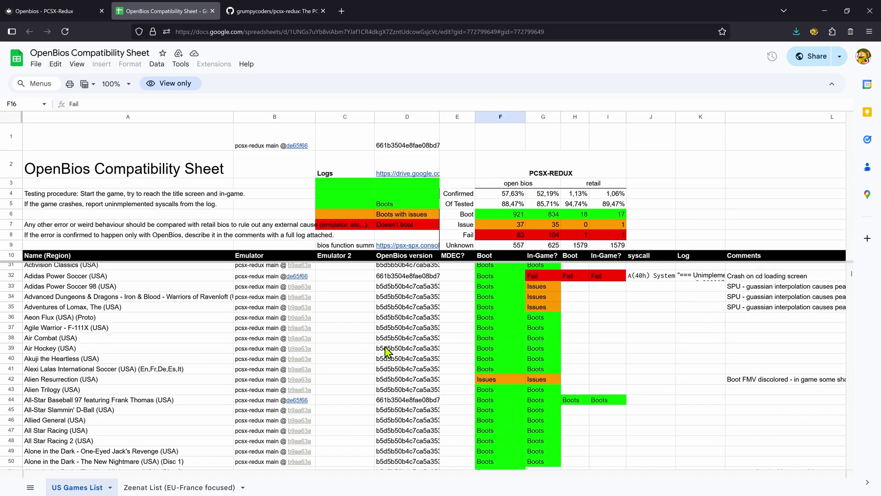
Examine the game statuses and comments in the Zeenat List (EU-France focused) sheet
left_click(195, 487)
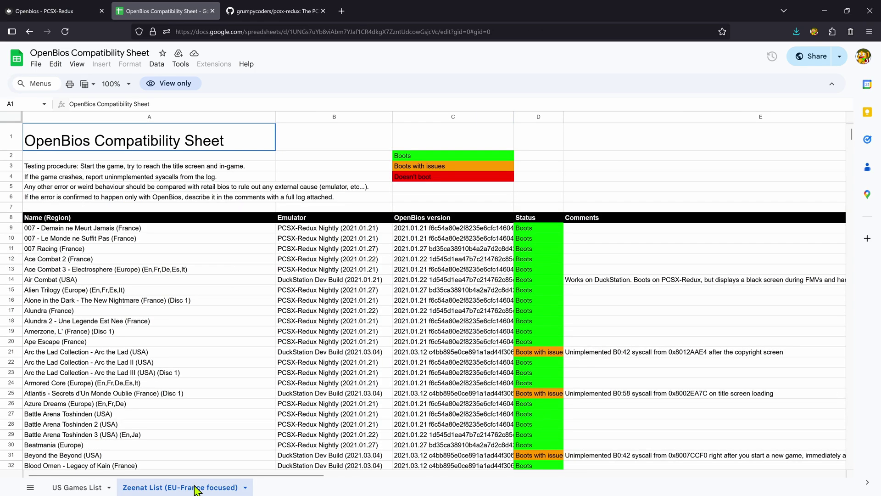
left_click(81, 487)
left_click(167, 488)
scroll(371, 342, "down", 8)
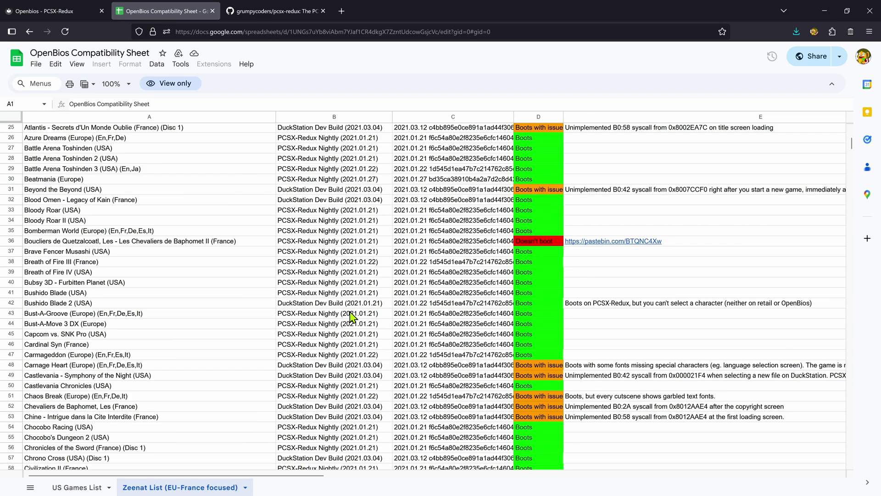
scroll(351, 317, "down", 5)
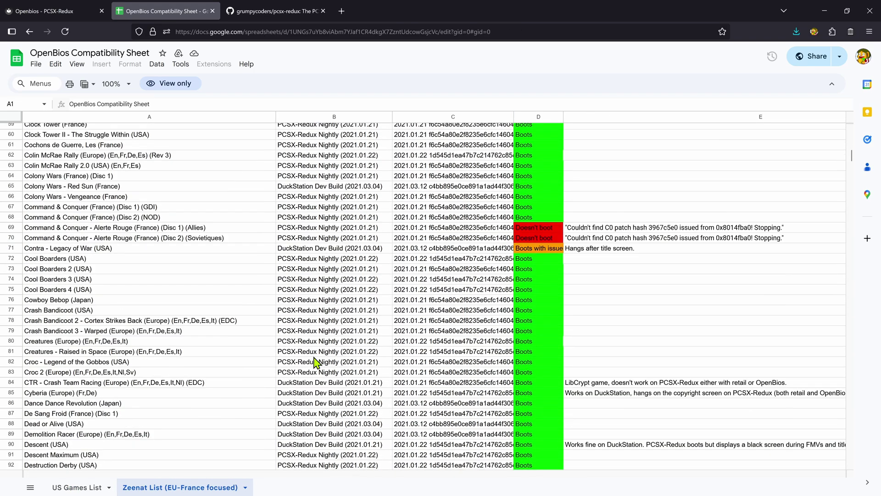
scroll(432, 335, "down", 6)
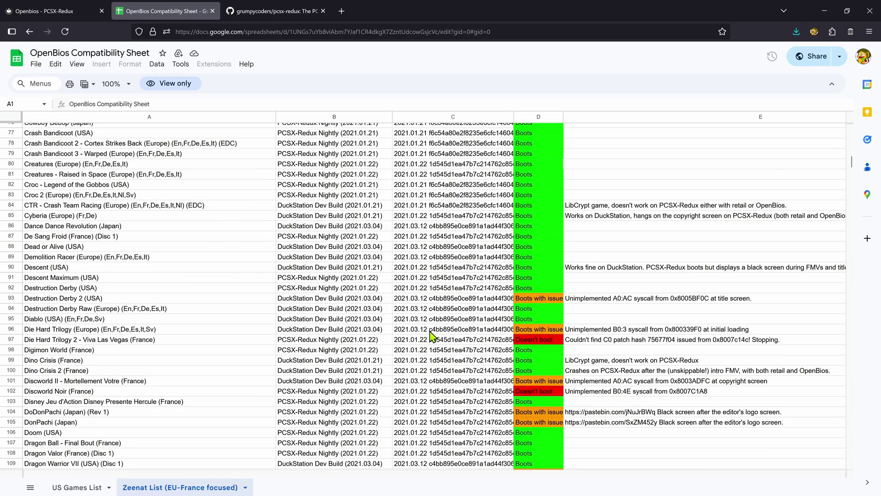
scroll(432, 335, "down", 6)
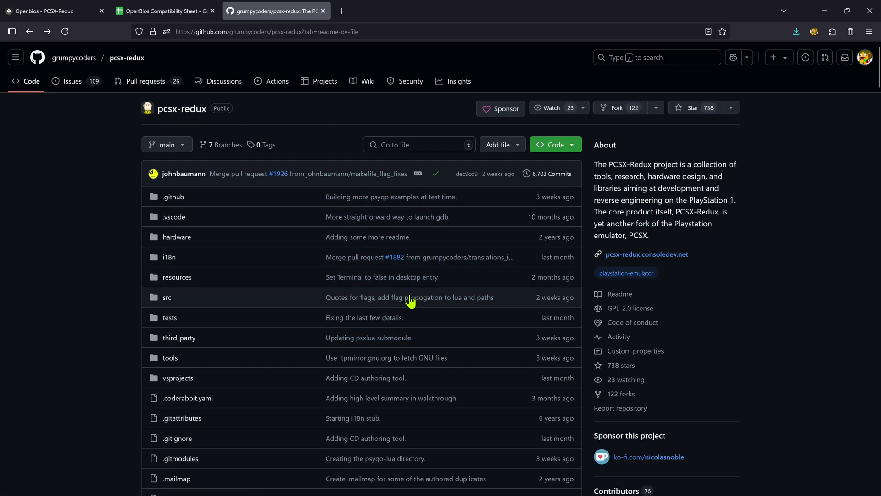
Download the Windows Intel 64-bits Build 238, pcsx-redux-nightly-22370.20250417.2-x64.zip, to the Desktop through the pcsx-redux GitHub README
scroll(432, 312, "down", 5)
scroll(332, 292, "down", 6)
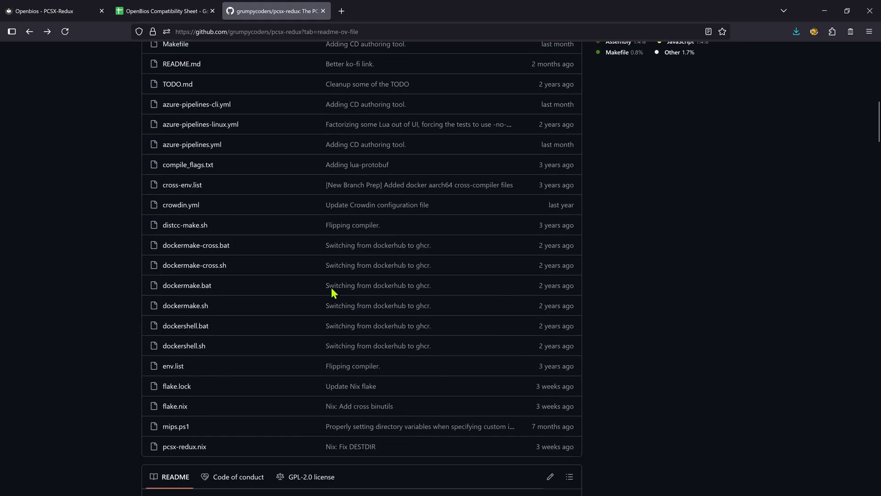
scroll(331, 294, "down", 7)
scroll(331, 294, "down", 12)
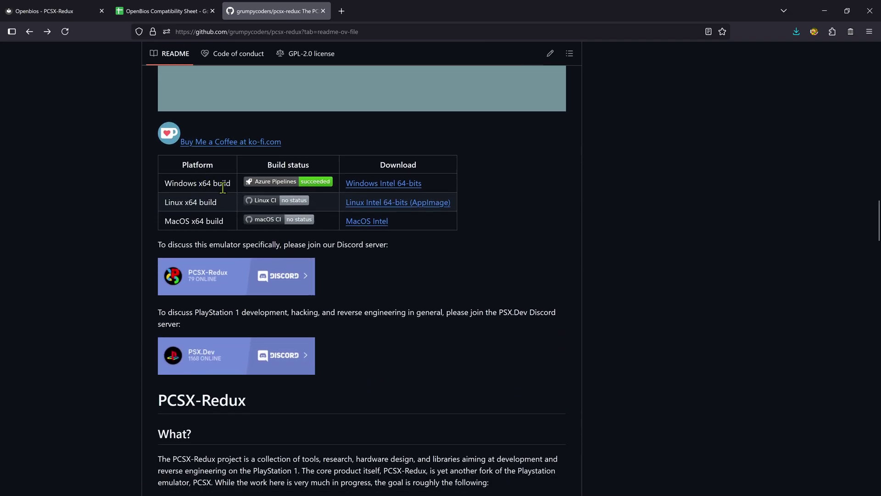
left_click(395, 191)
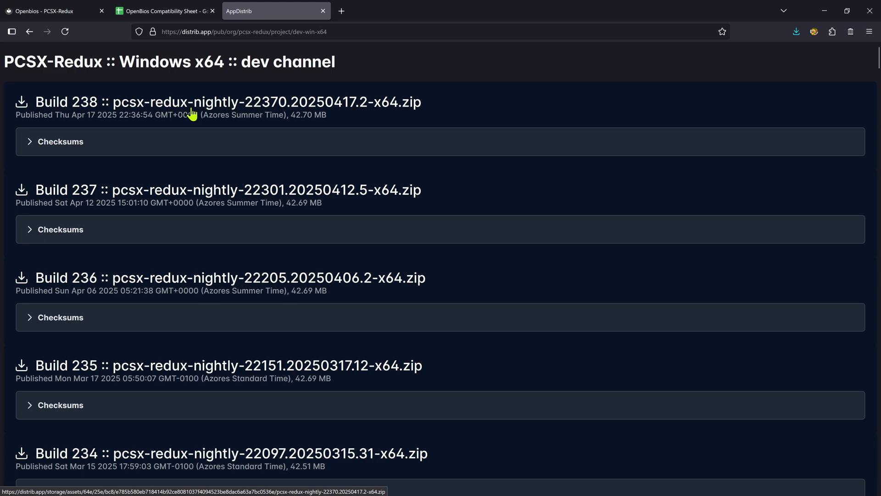
left_click(191, 114)
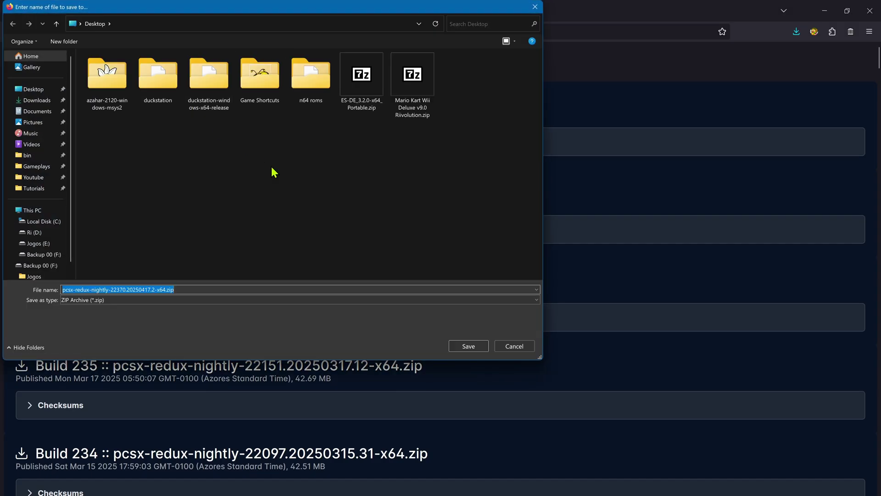
left_click(467, 347)
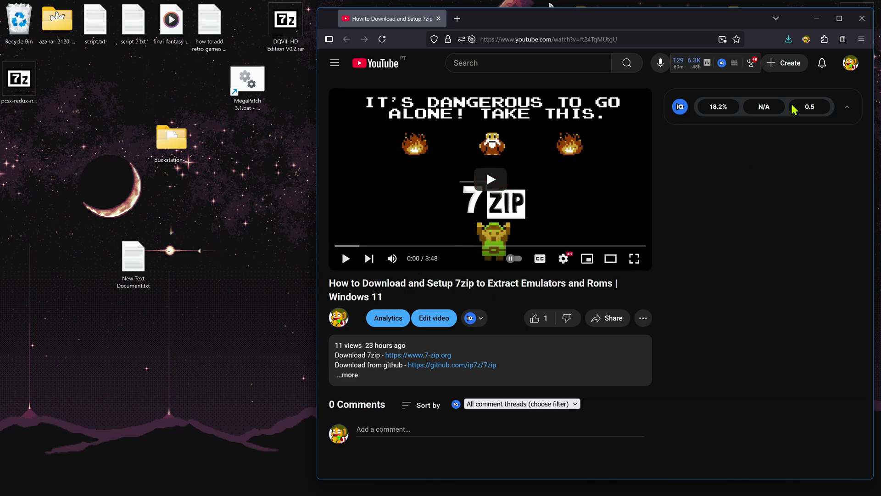
Close the browser window and extract the pcsx-redux zip on the desktop with 7-Zip into a folder of the same name
left_click(862, 19)
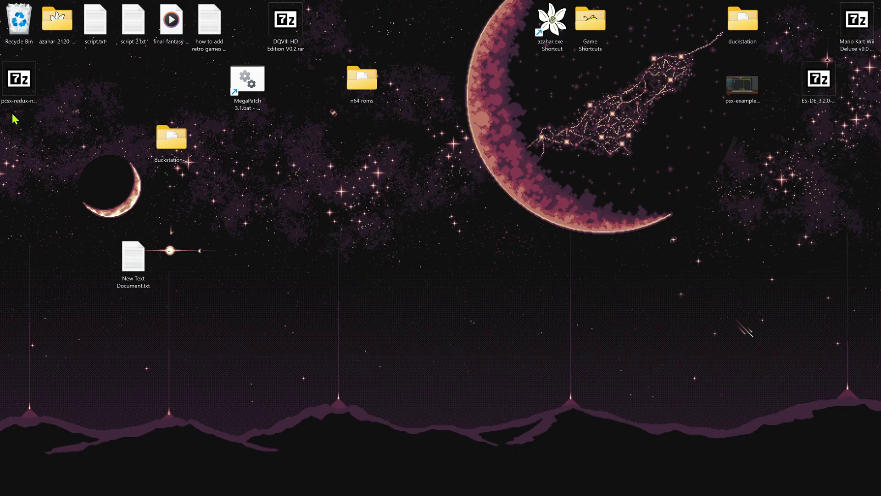
right_click(20, 89)
mouse_move(62, 134)
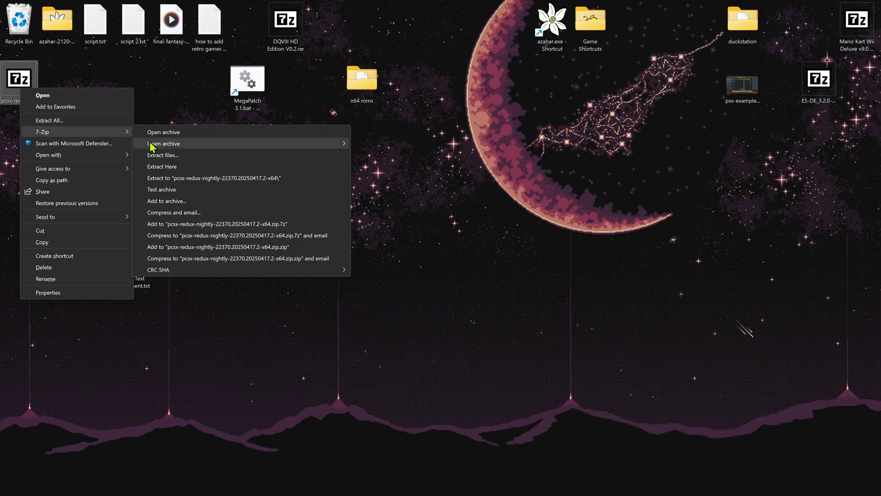
left_click(204, 179)
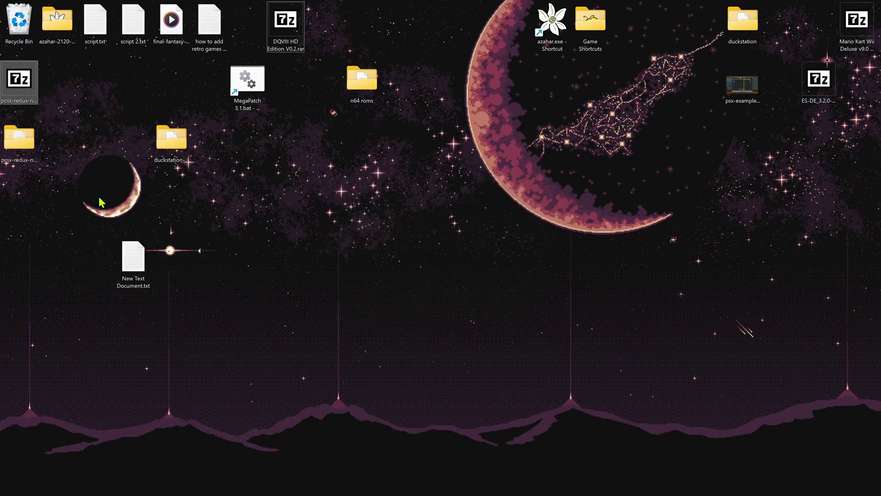
Cut openbios.bin and openbios-fastboot.bin from the extracted pcsx-redux folder, then close that folder's window
double_click(31, 143)
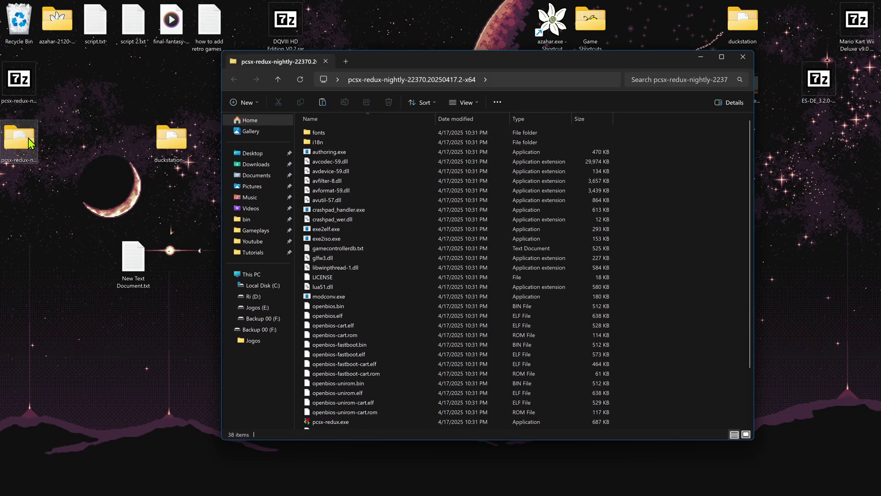
scroll(391, 292, "down", 2)
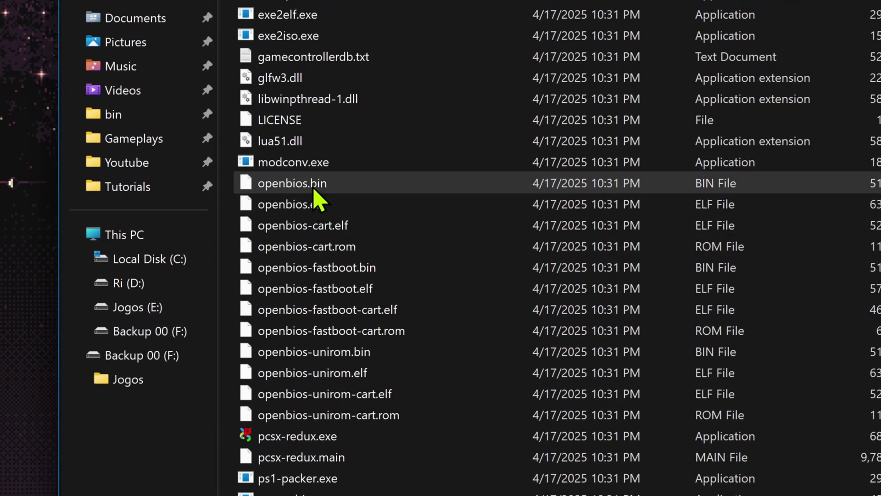
left_click(314, 189)
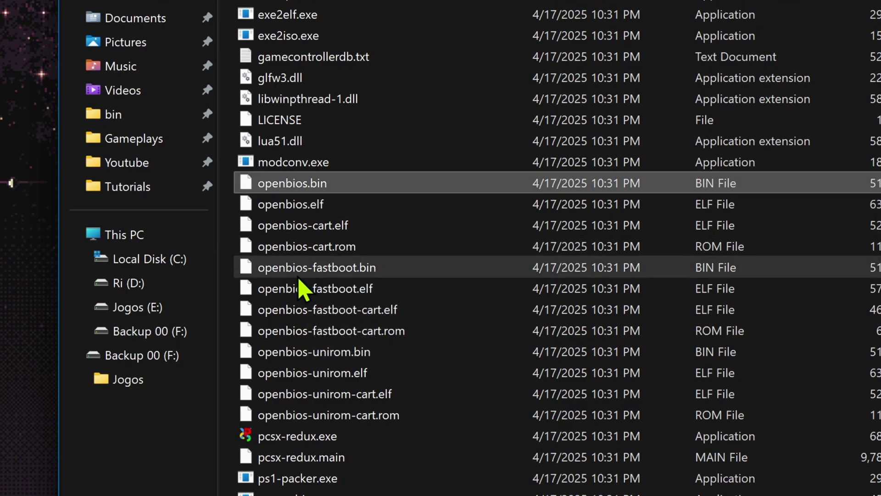
left_click(369, 270, "ctrl")
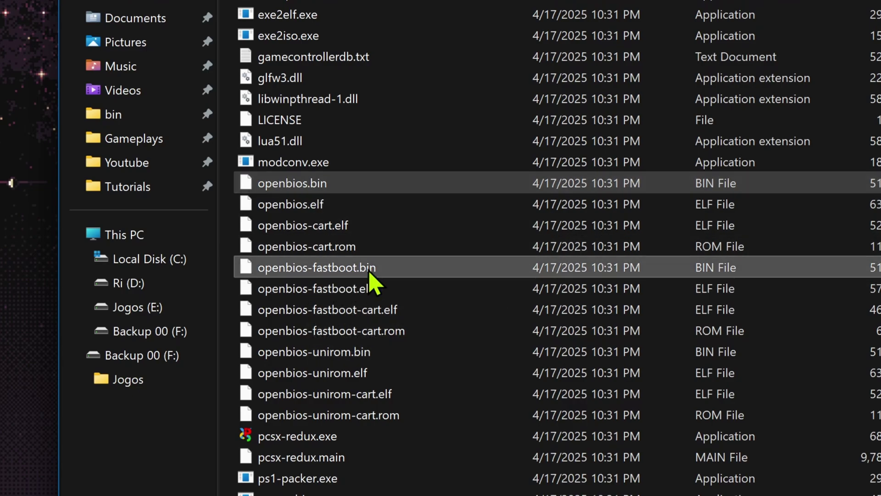
right_click(370, 271)
left_click(404, 293)
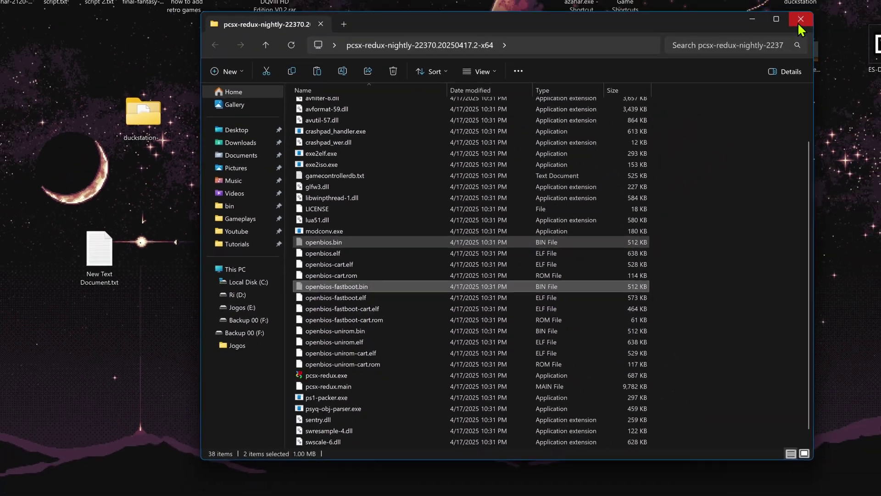
left_click(799, 19)
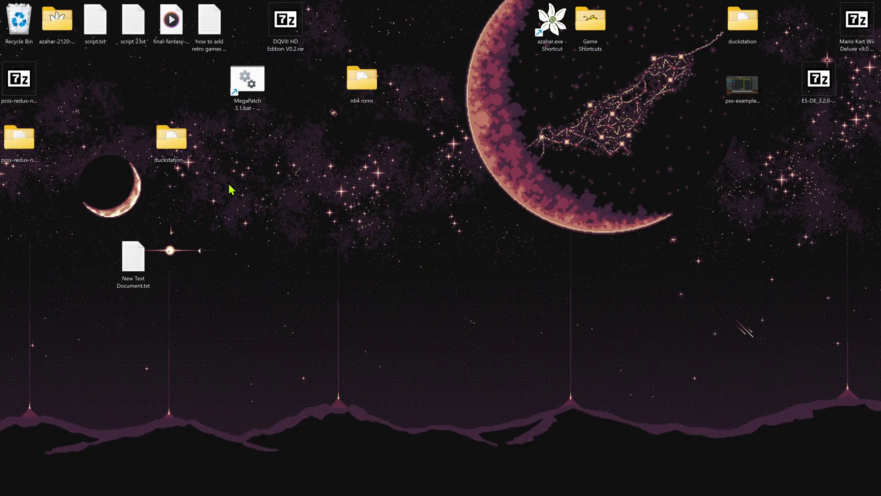
Paste the two cut OpenBIOS files into the bios folder of duckstation-windows-x64-release, replacing the existing openbios.bin
double_click(179, 142)
double_click(336, 122)
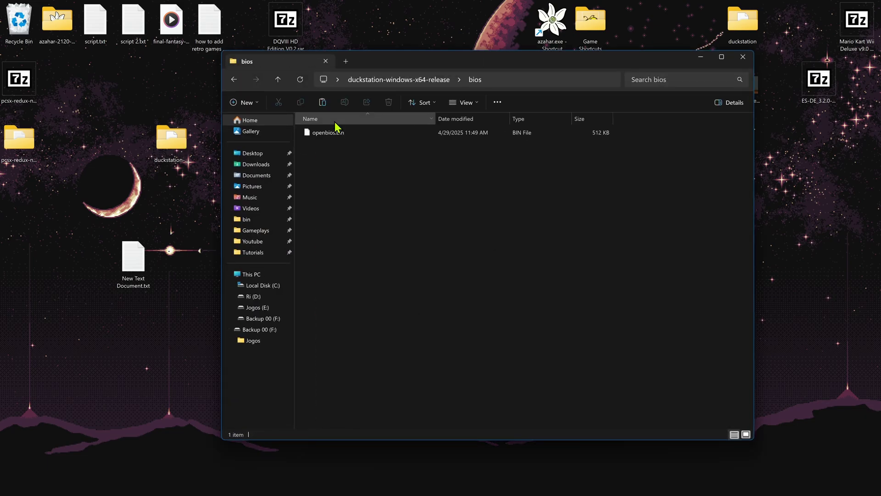
right_click(377, 236)
left_click(392, 252)
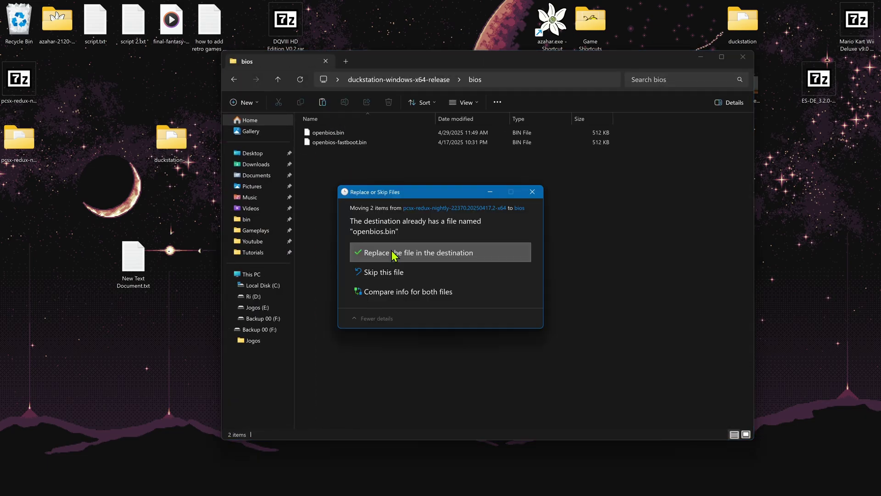
left_click(392, 253)
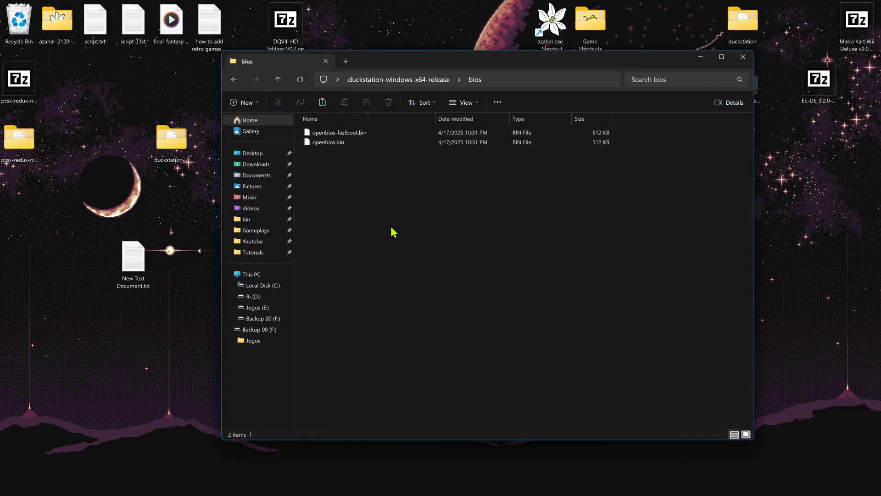
Launch DuckStation with duckstation-qt-x64-ReleaseLTCG.exe from the parent folder and open its BIOS settings
left_click(234, 80)
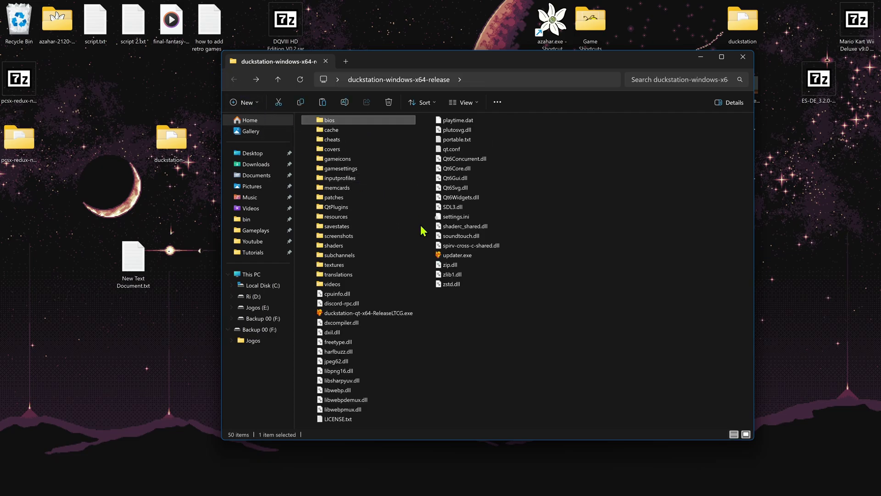
left_click(362, 313)
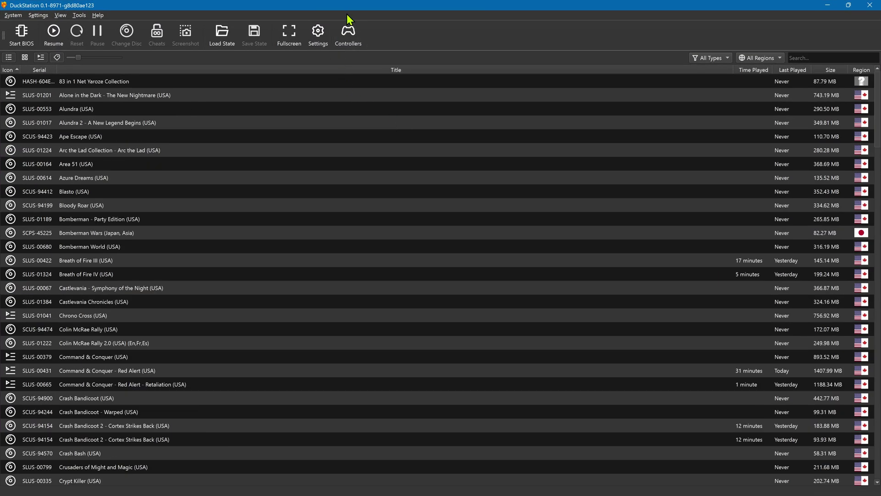
left_click_drag(346, 14, 415, 78)
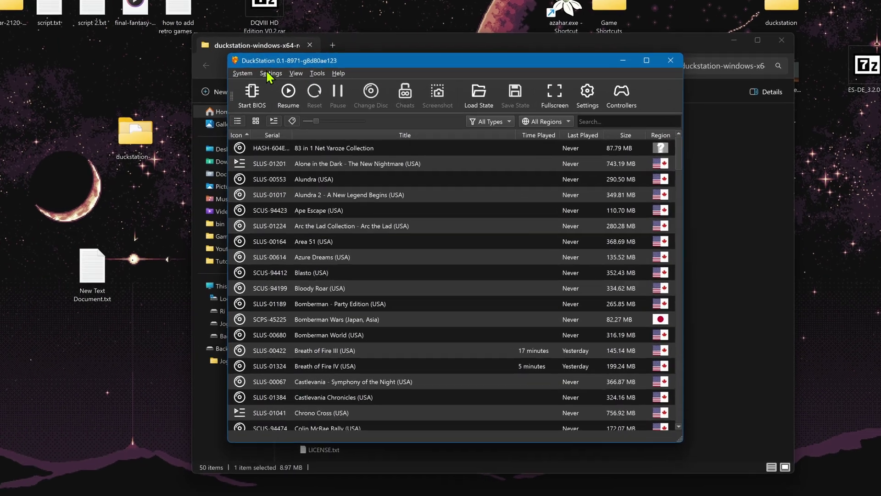
left_click(265, 71)
left_click(289, 120)
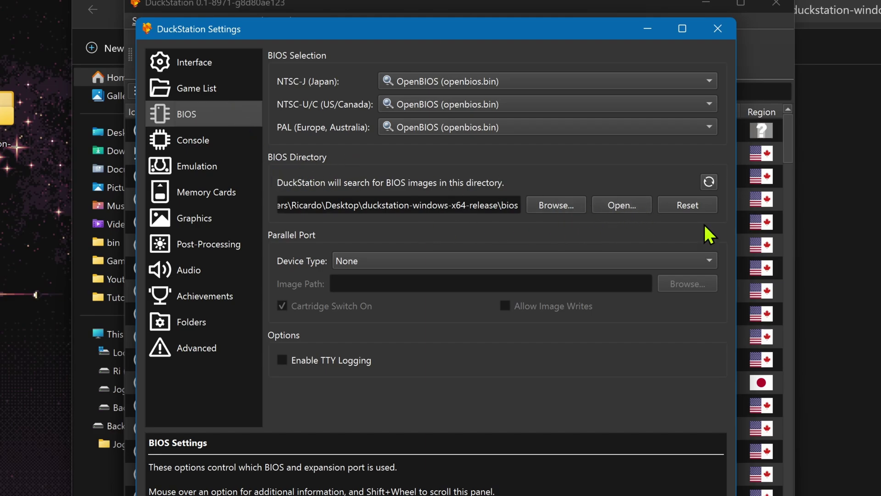
Open the configured BIOS directory from the BIOS settings to check its files, then close that folder window
left_click(622, 205)
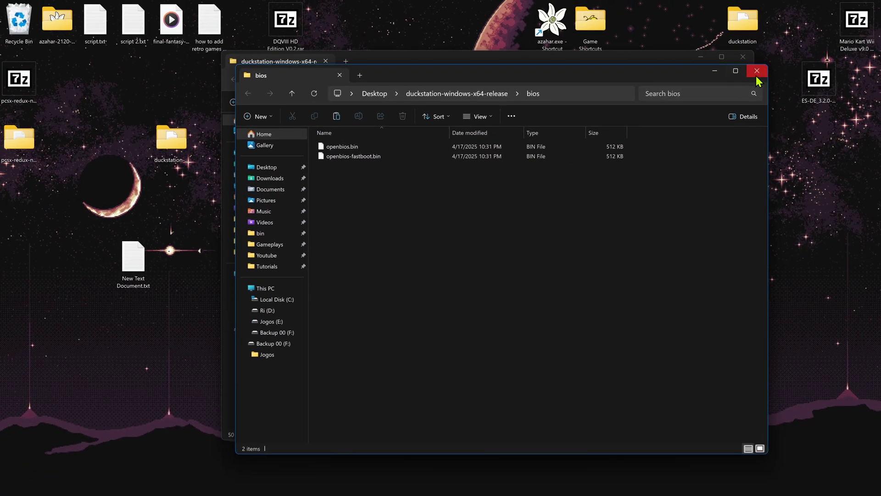
left_click(859, 33)
left_click_drag(430, 95, 445, 97)
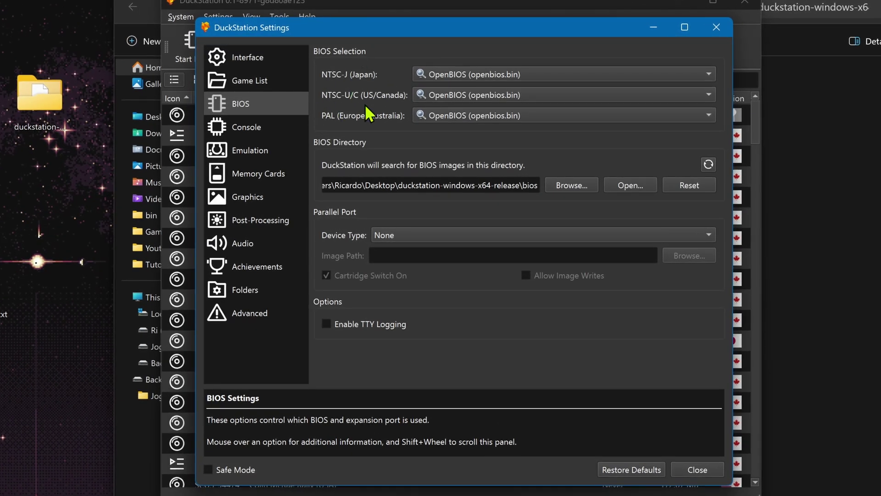
Select OpenBIOS (openbios.bin) as the NTSC-J (Japan) BIOS and close the settings
left_click(503, 117)
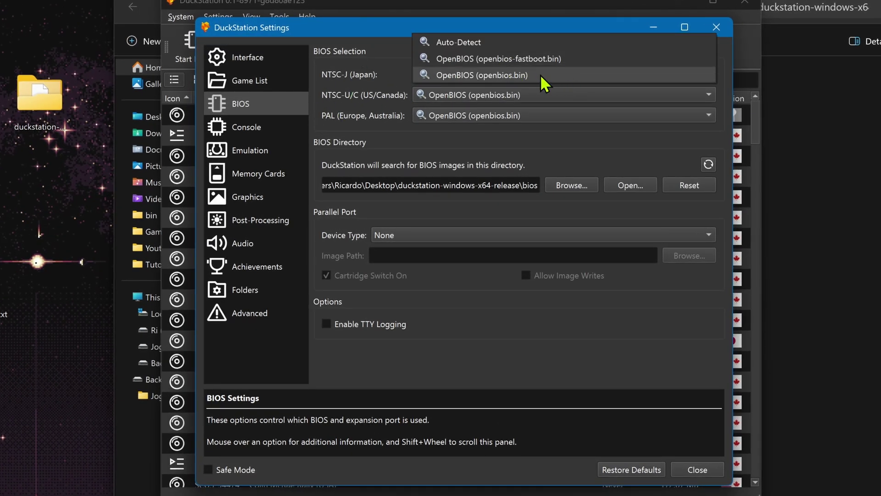
left_click(541, 75)
left_click(697, 470)
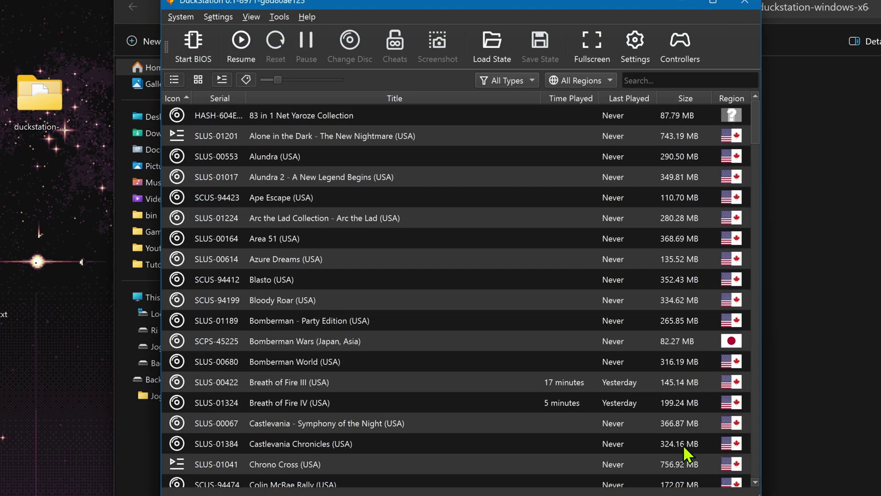
Start Alundra (USA) from the game list to test the BIOS, then power it off and confirm the shutdown
left_click(308, 160)
double_click(308, 160)
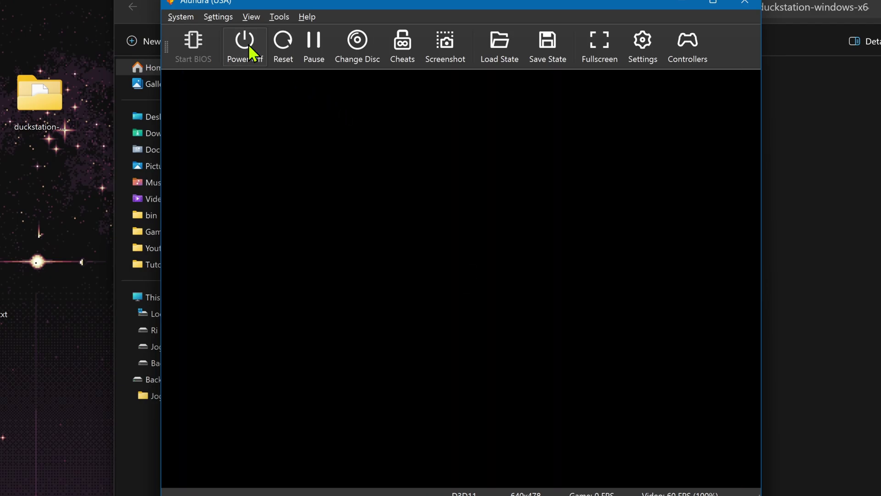
left_click(248, 45)
left_click(492, 271)
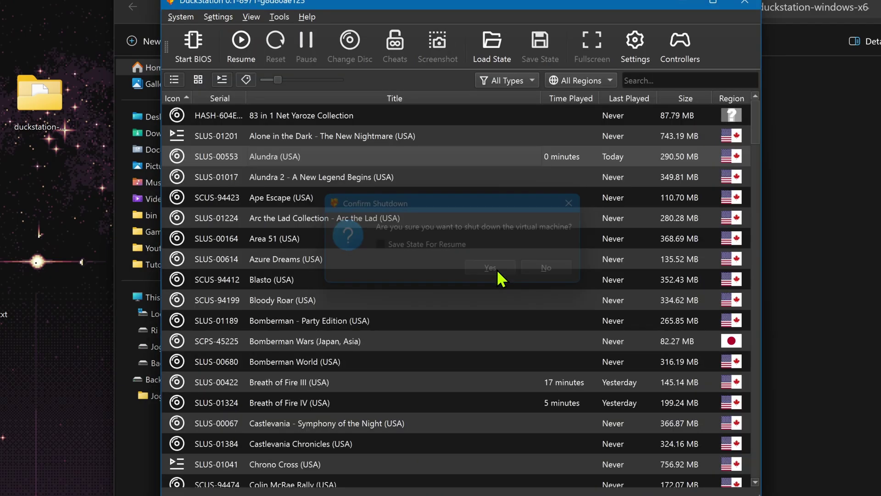
Set the PAL and NTSC-U/C BIOS selections to OpenBIOS (openbios-fastboot.bin) in the BIOS settings, then close the settings
left_click(218, 19)
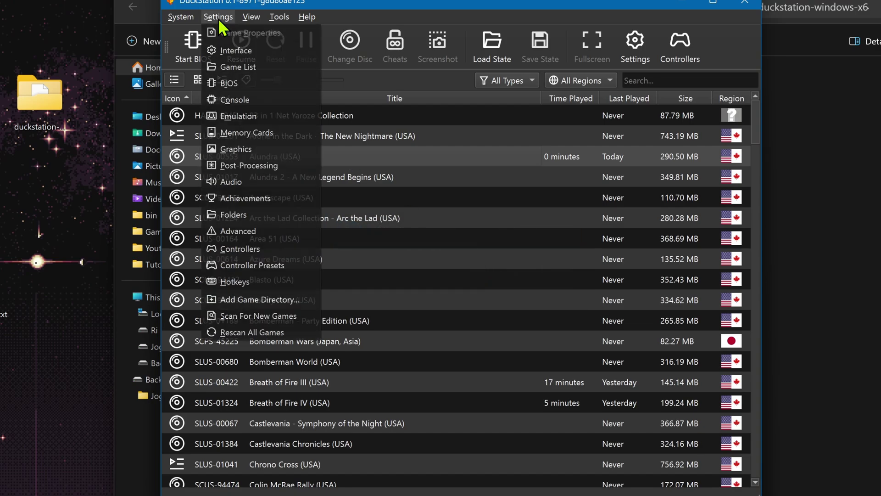
left_click(245, 85)
left_click(455, 70)
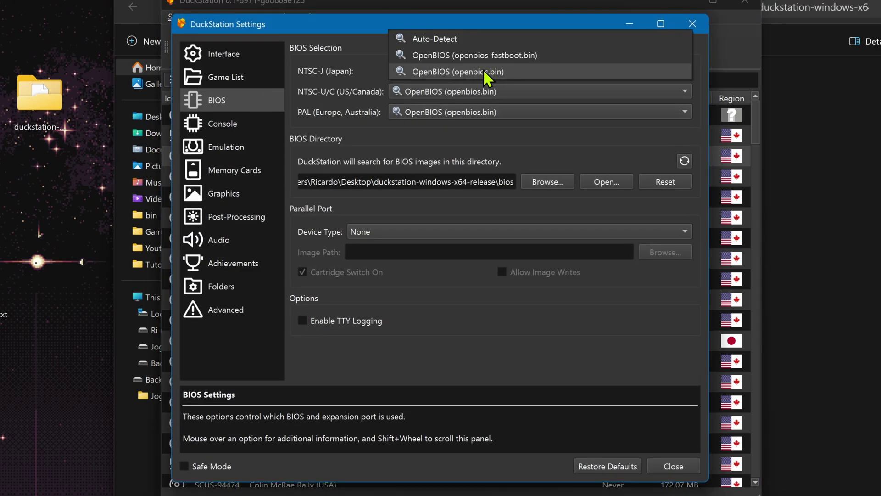
left_click(457, 118)
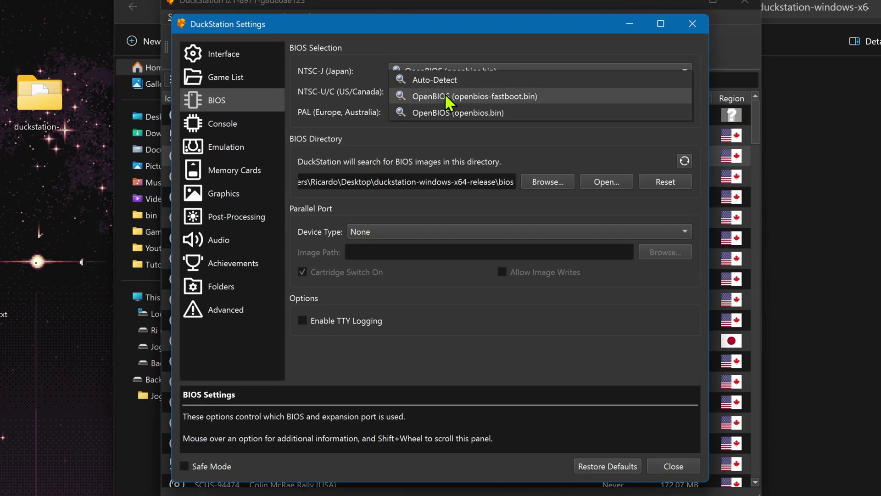
left_click(445, 93)
left_click(448, 93)
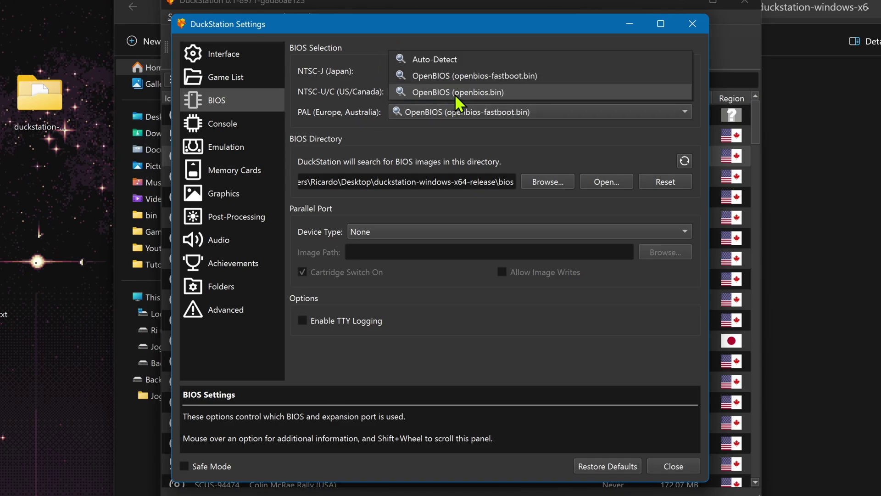
left_click(459, 76)
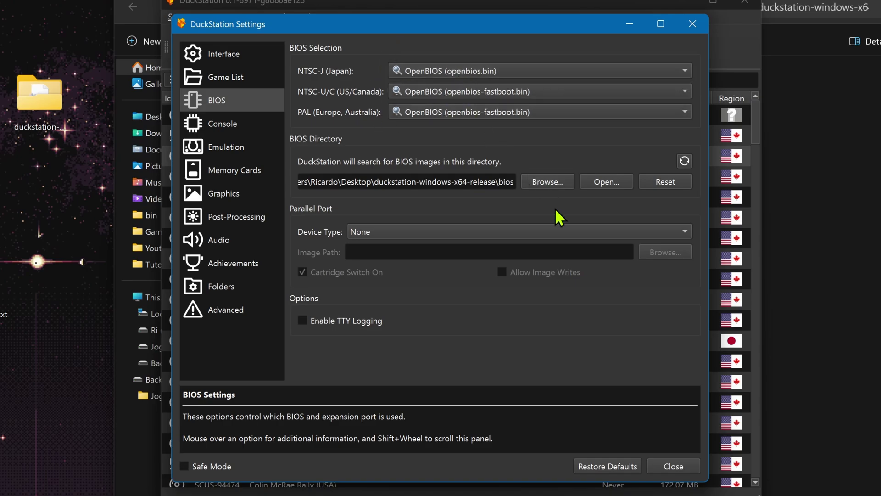
left_click(663, 467)
Start Alundra (USA) from the game list to test it with the fastboot BIOS
double_click(290, 147)
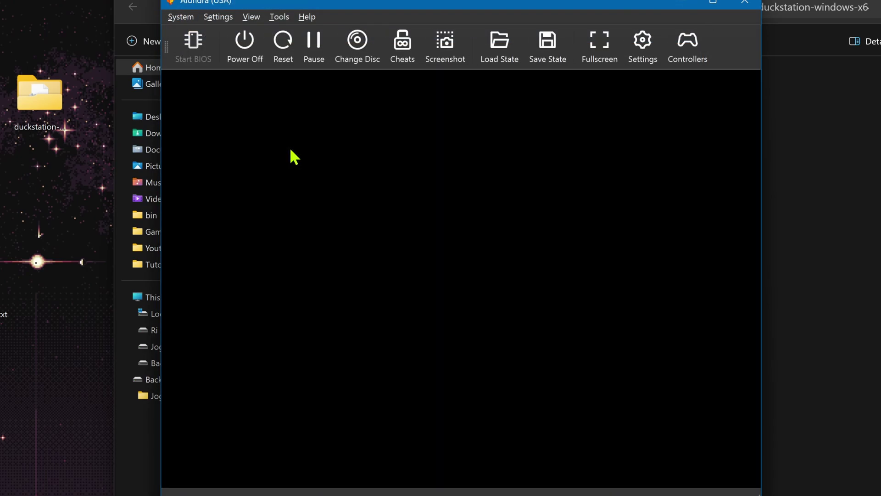